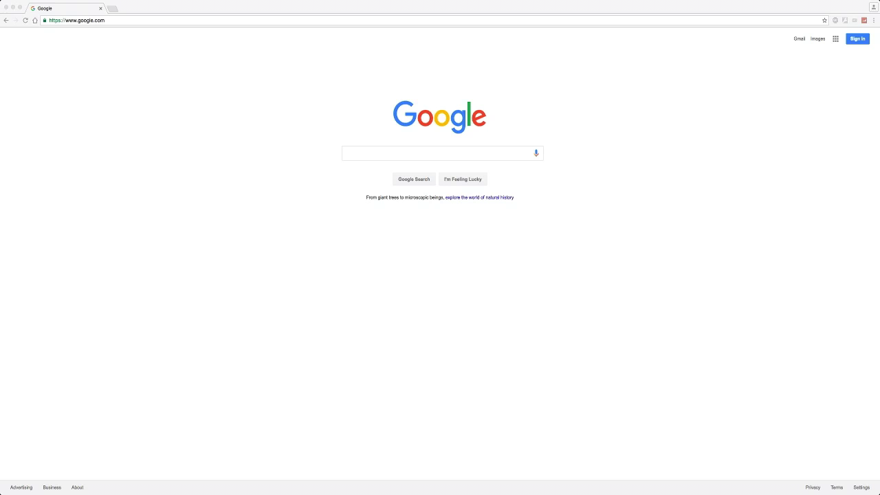
- Go to the strawpoll.me URL for the poll 'Should I censor my videos?'
{"action": "left_click", "coordinate": [76, 20]}
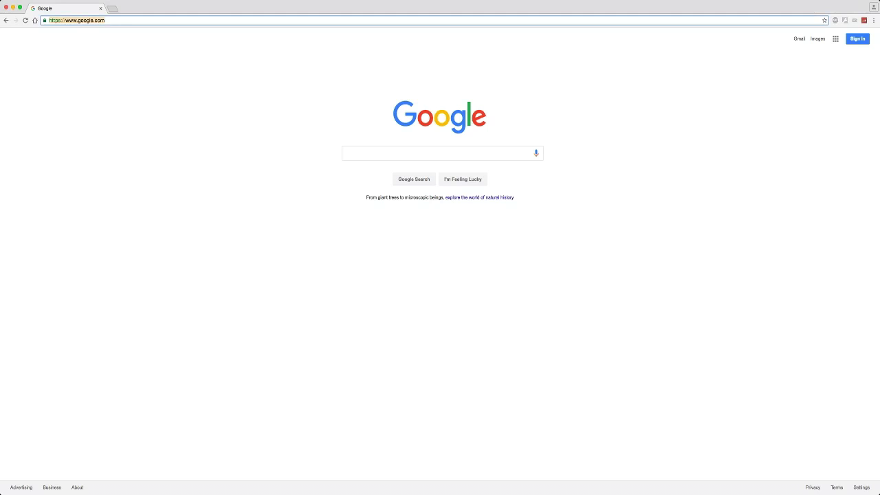
{"action": "type", "text": "http://www.strawpoll.me/11163929"}
{"action": "key", "text": "Return"}
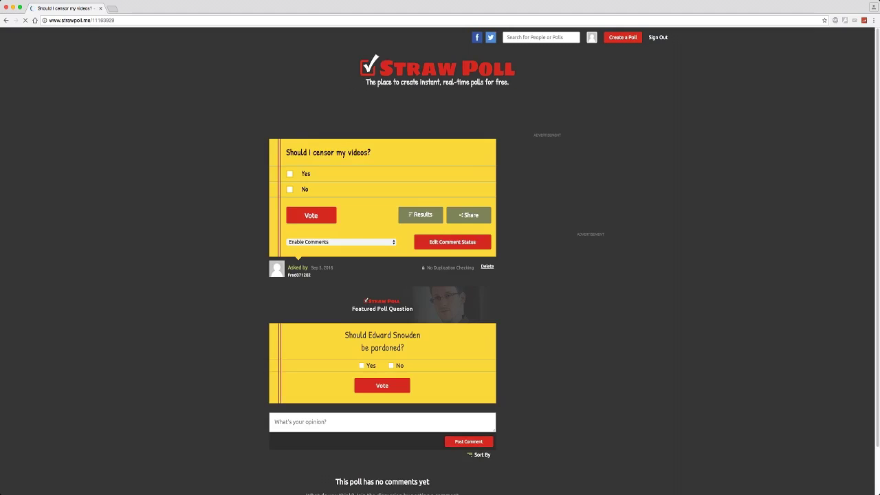
- Toggle the poll answer between Yes and No several times, leaving No ticked
{"action": "left_click", "coordinate": [290, 173]}
{"action": "left_click", "coordinate": [291, 189]}
{"action": "left_click", "coordinate": [290, 173]}
{"action": "left_click", "coordinate": [290, 188]}
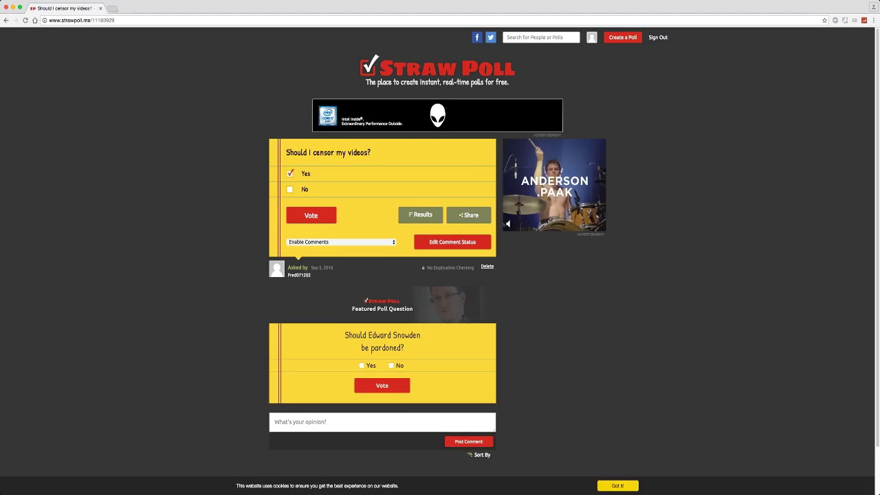
{"action": "left_click", "coordinate": [290, 173]}
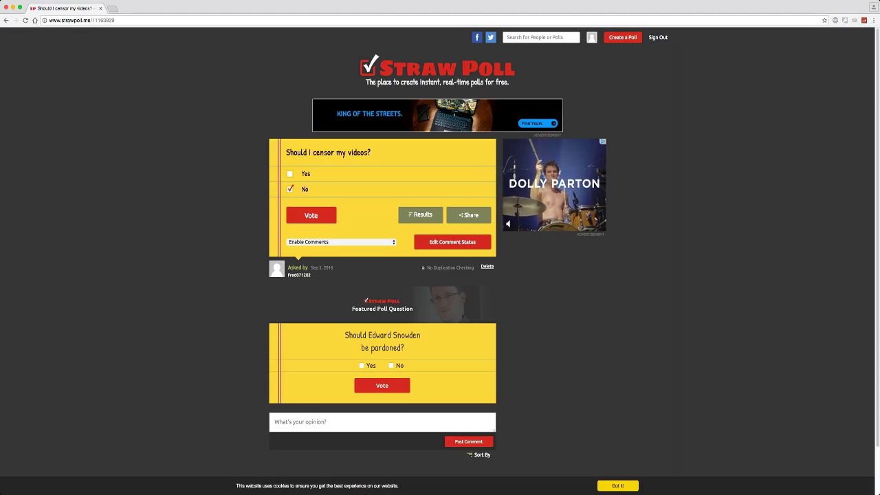